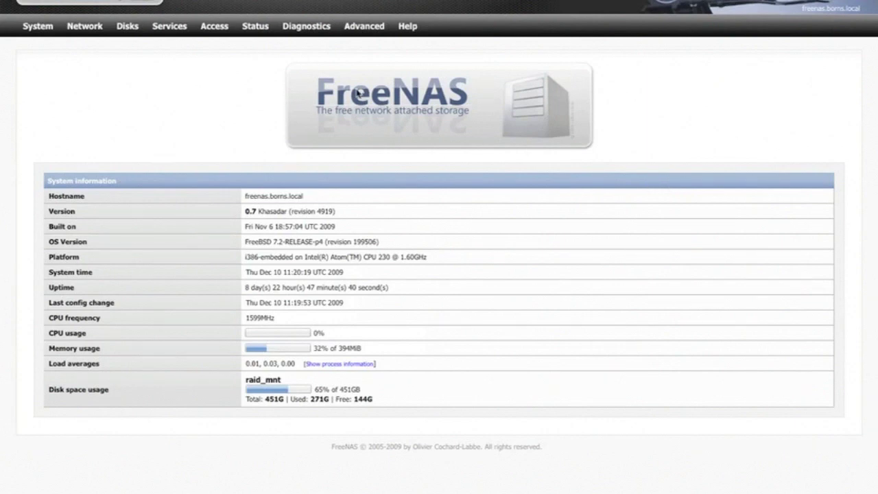
- Enable the rsync server with Map to user set to homeuser, then save and restart it
mouse_move(180, 36)
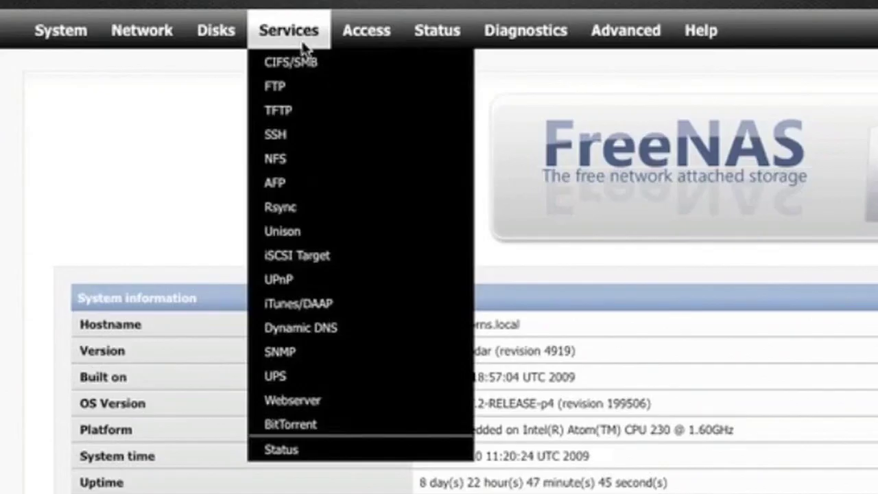
click(293, 209)
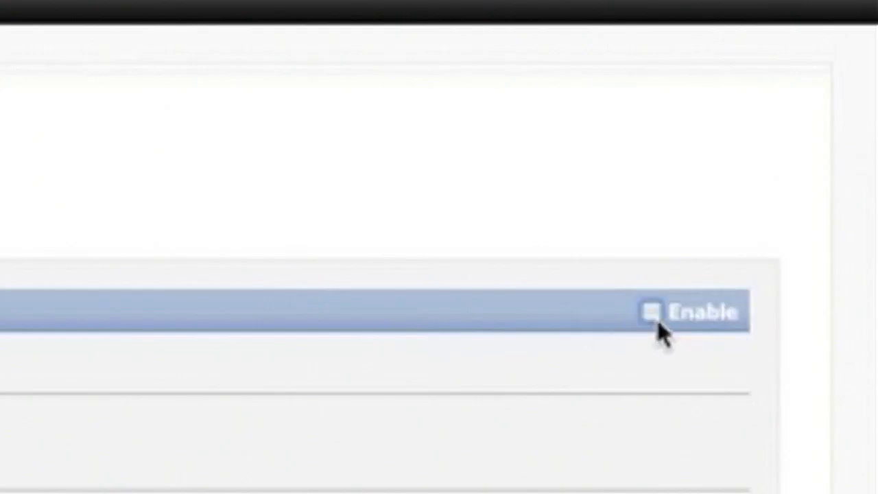
click(800, 134)
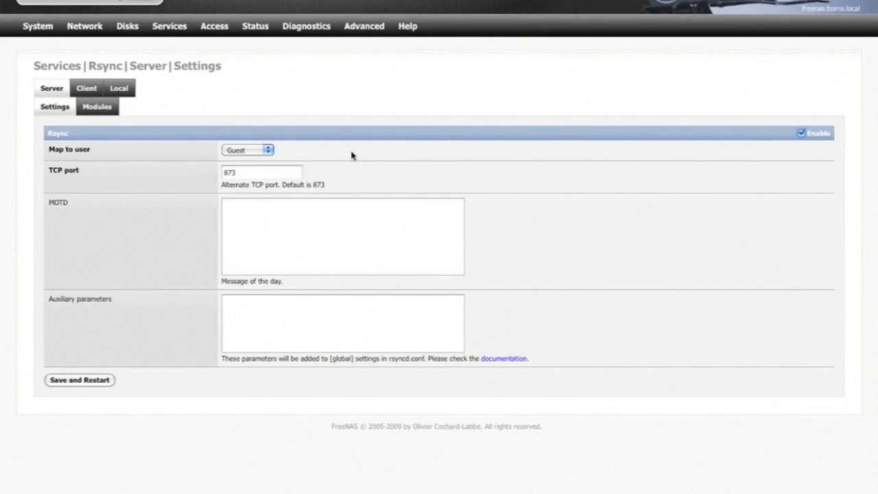
click(267, 154)
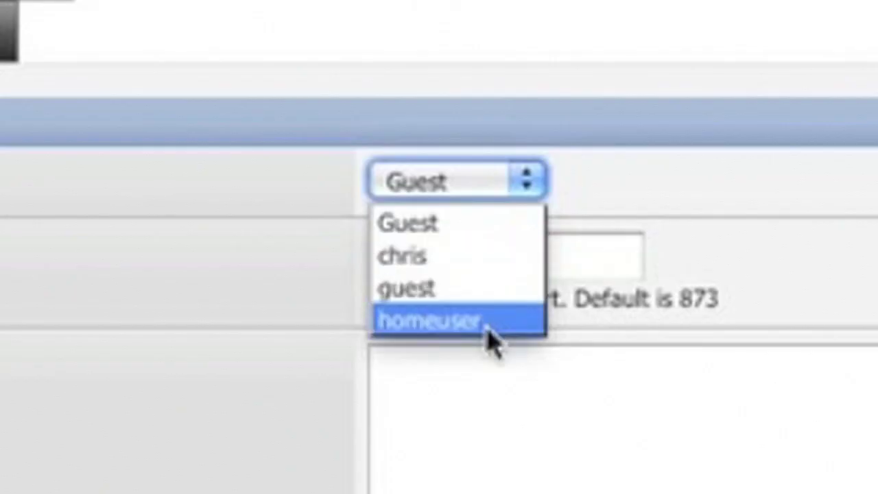
click(255, 191)
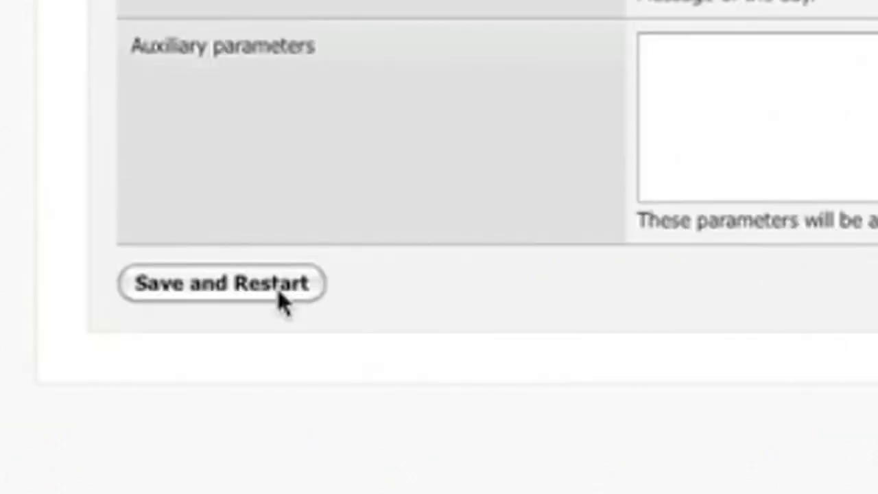
click(99, 382)
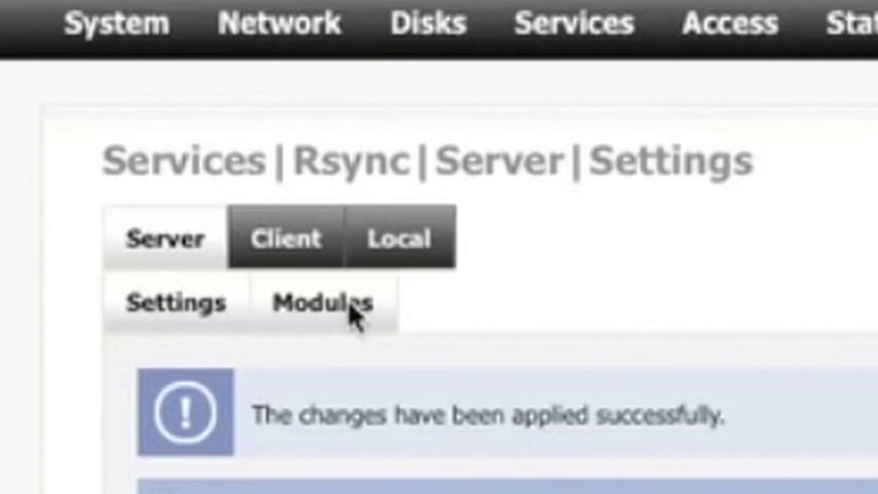
click(105, 108)
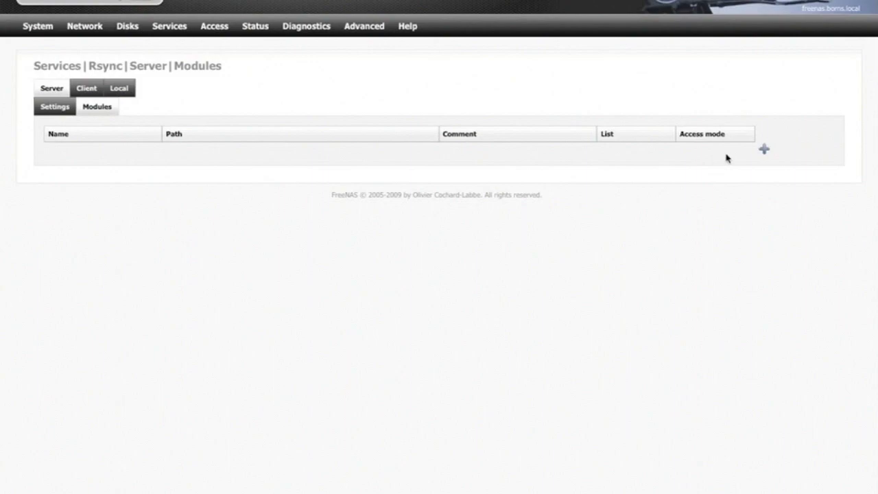
- Add a new rsync module named iPhotoSync with comment 'Module to sync a iPhoto Library'
click(552, 288)
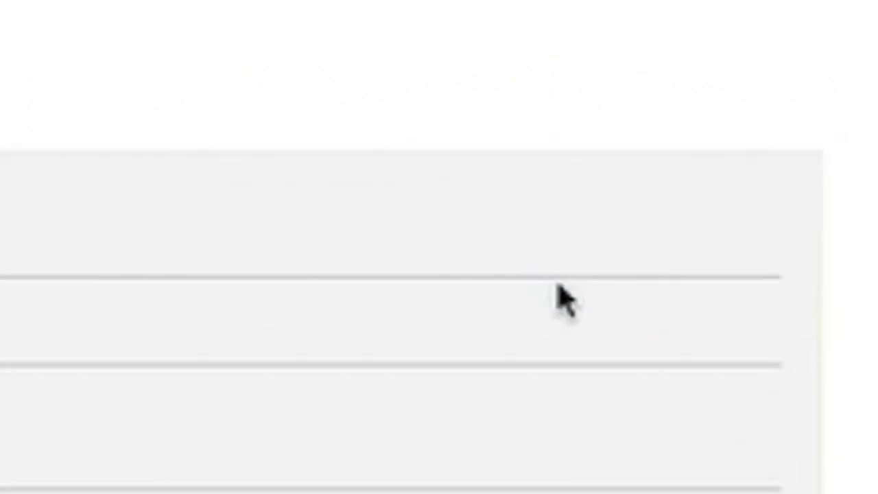
click(283, 141)
text(iPhoot)
key(BackSpace)
key(BackSpace)
key(Down)
key(Return)
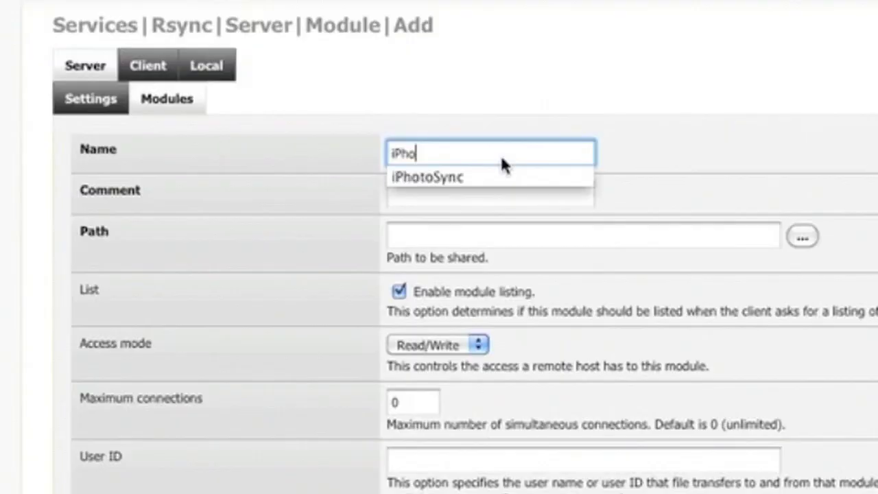
key(Tab)
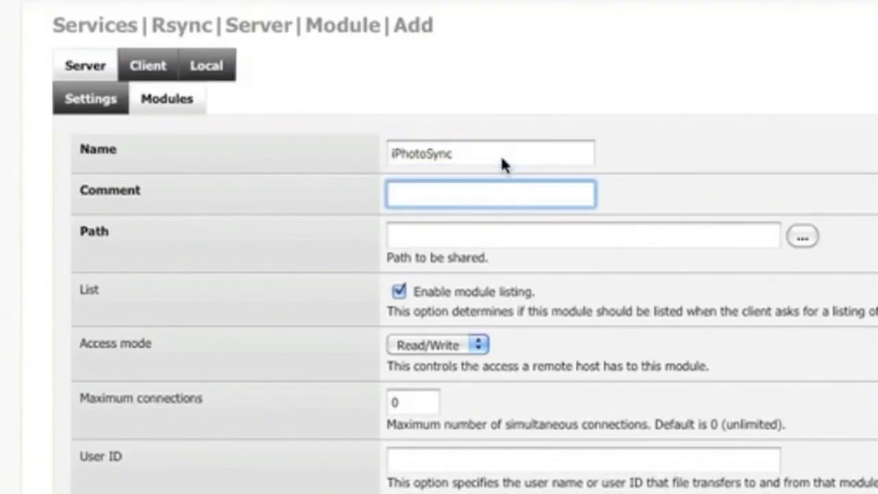
text(Modu)
key(Down)
key(Return)
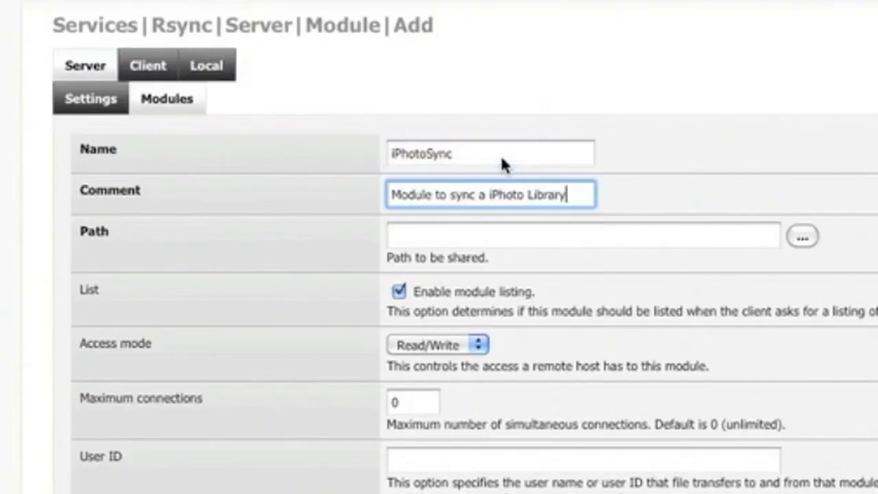
- Set the module path to /mnt/raid_mnt/home_share/Pictures/, limit it to 1 connection, and save
key(Tab)
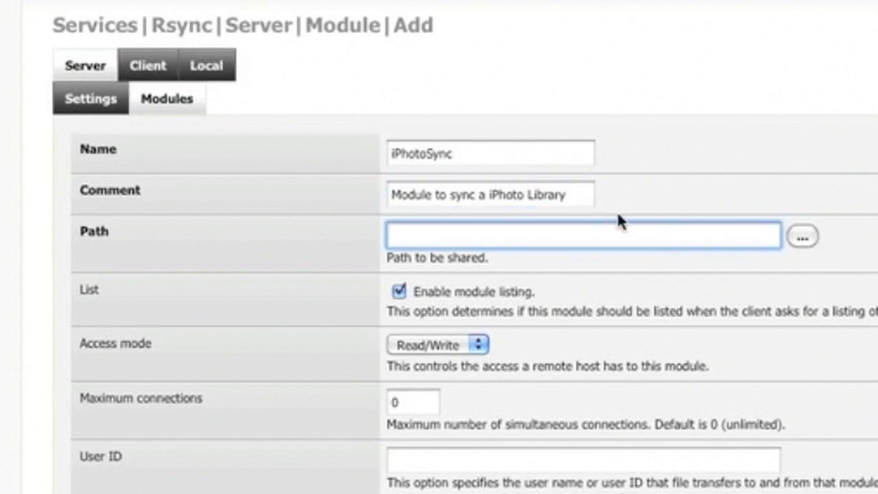
click(814, 244)
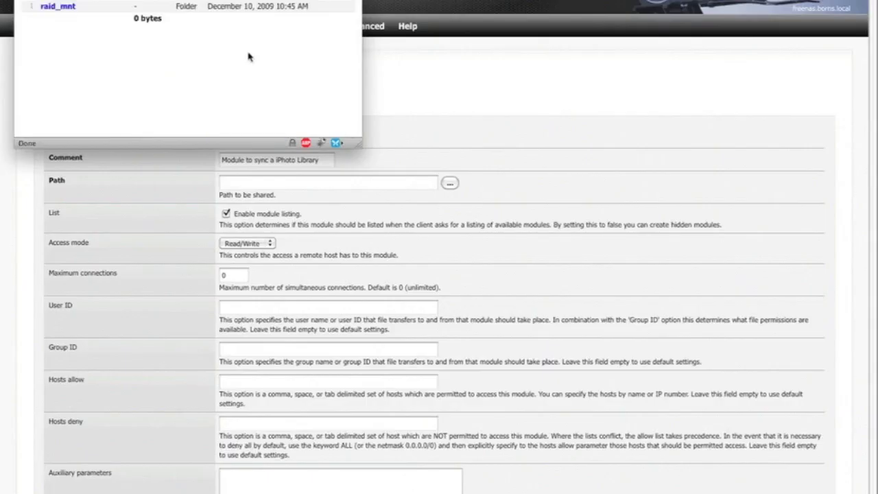
click(59, 8)
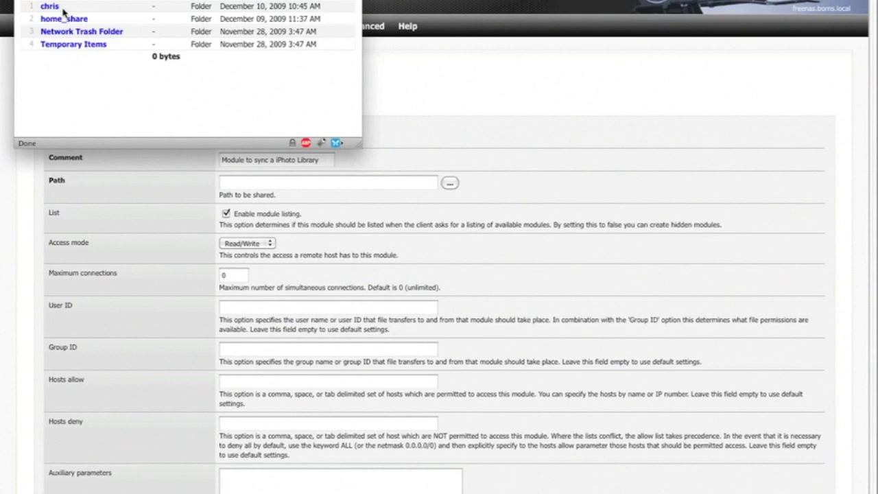
click(62, 20)
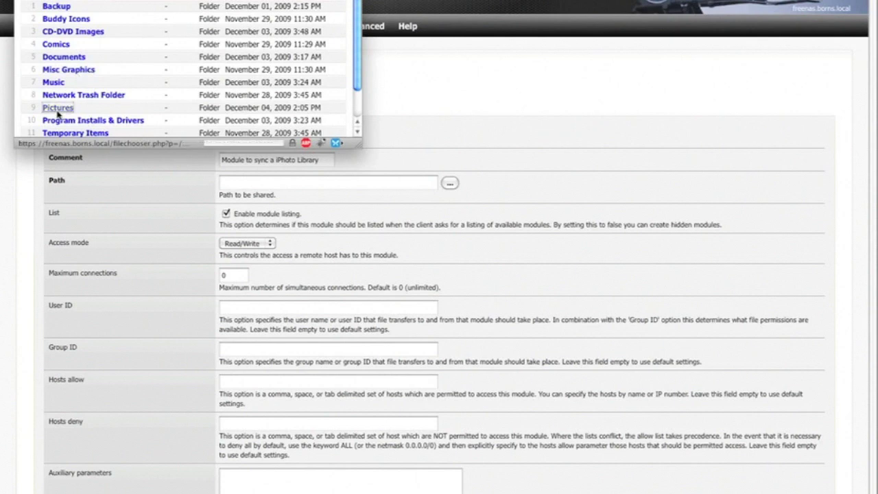
click(58, 107)
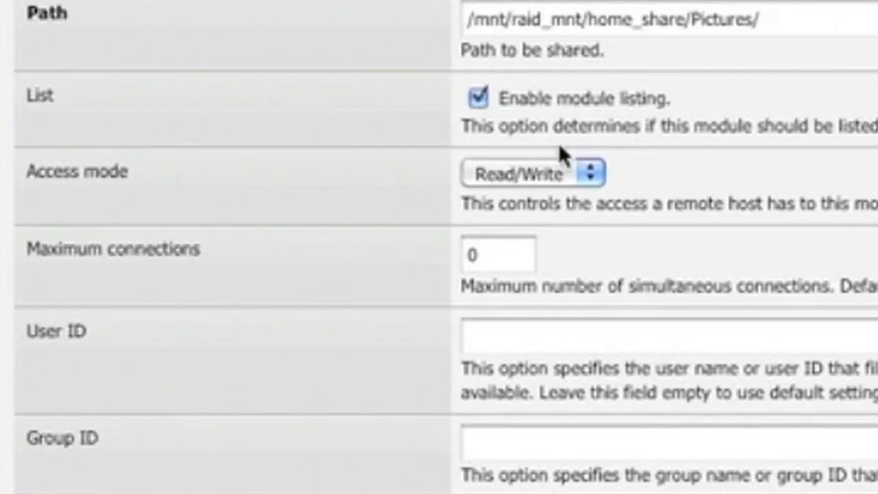
click(530, 267)
key(BackSpace)
text(1)
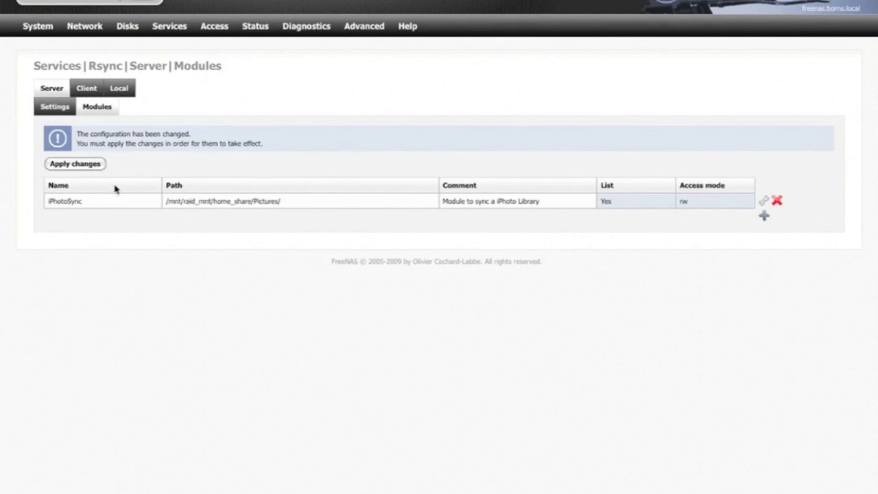
click(86, 169)
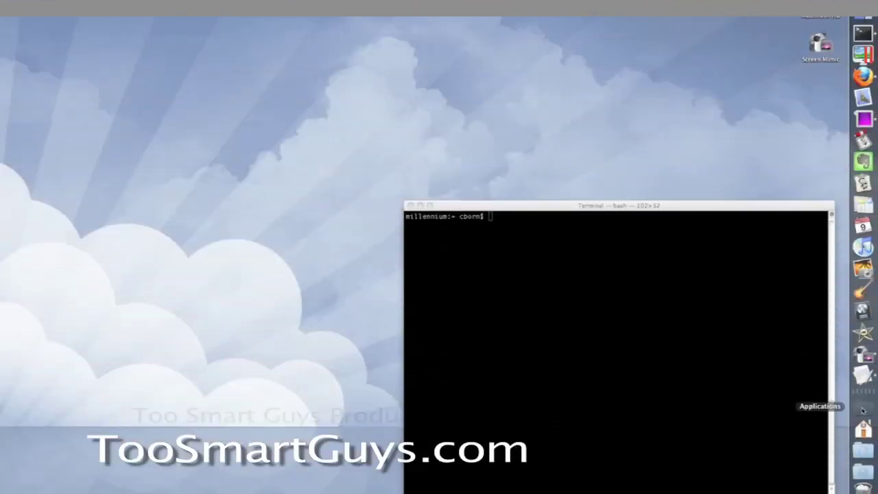
- Launch RsyncX from Applications > Utilities and authorise it with the administrator password
click(863, 408)
scroll(710, 355, down, 1)
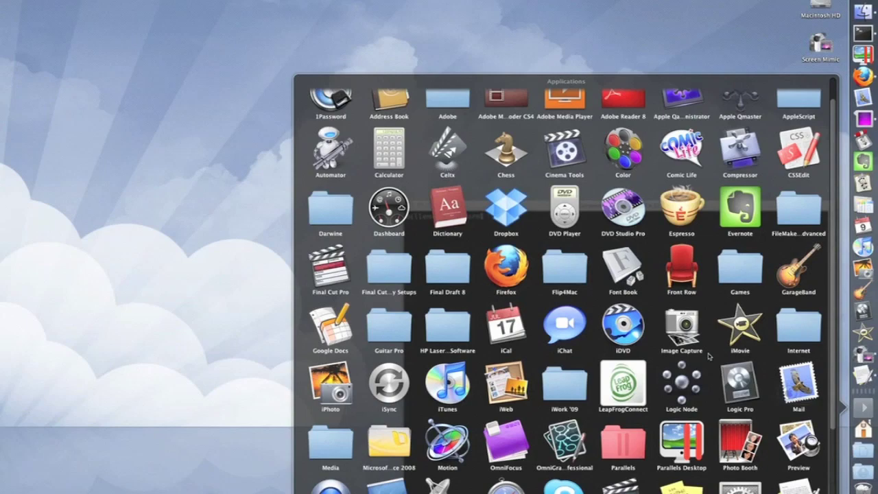
scroll(710, 355, down, 1)
click(509, 469)
click(447, 480)
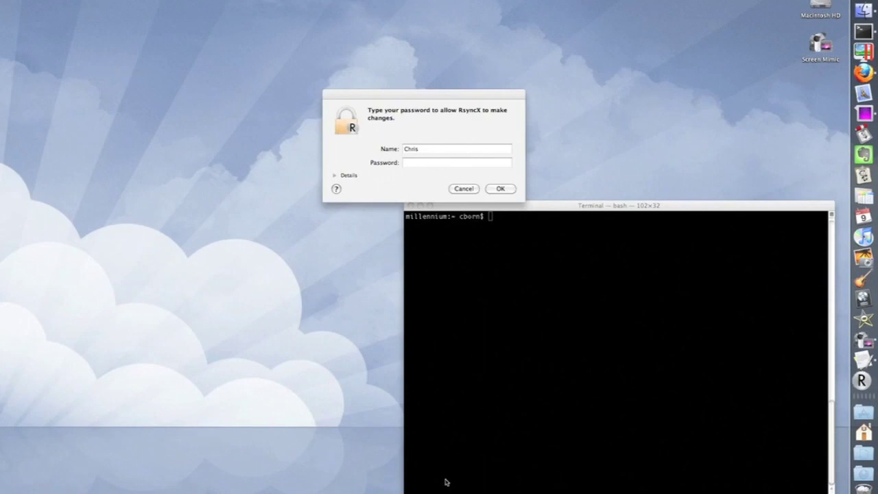
click(419, 171)
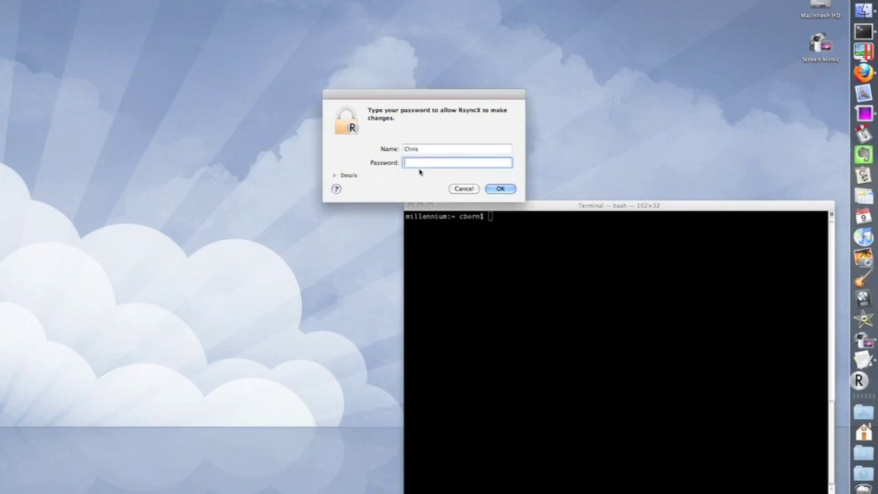
text(**********)
key(Return)
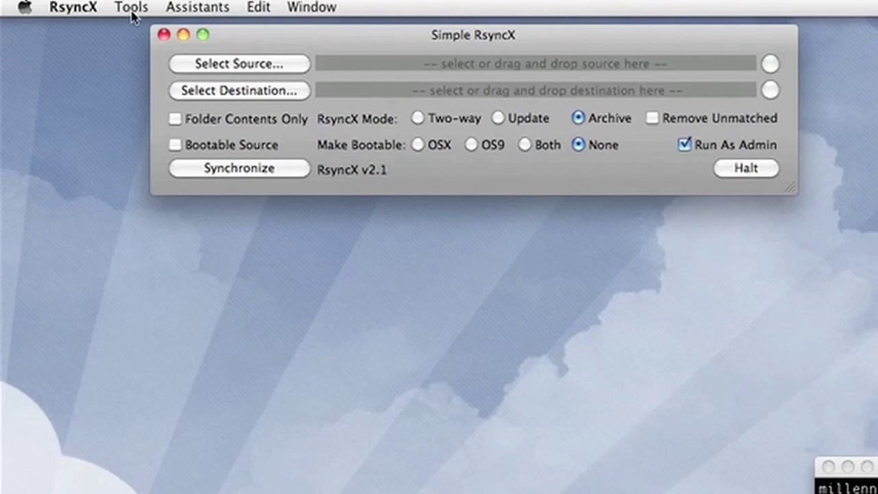
- In the Quick Script Generator, choose a push script with compression and no HFS+ file info
click(131, 8)
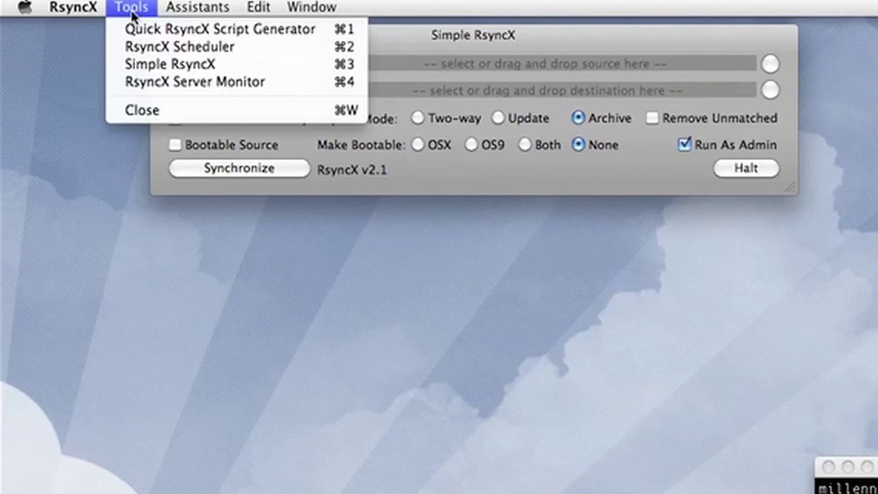
click(139, 35)
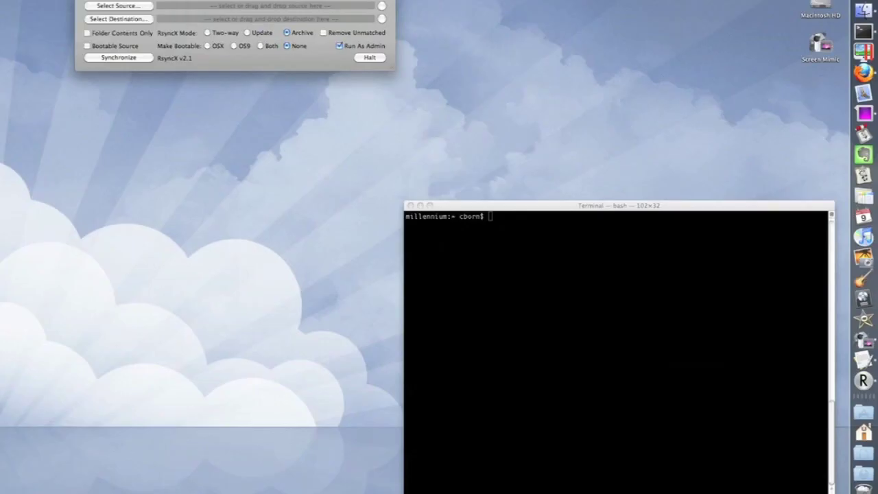
drag(454, 203, 495, 115)
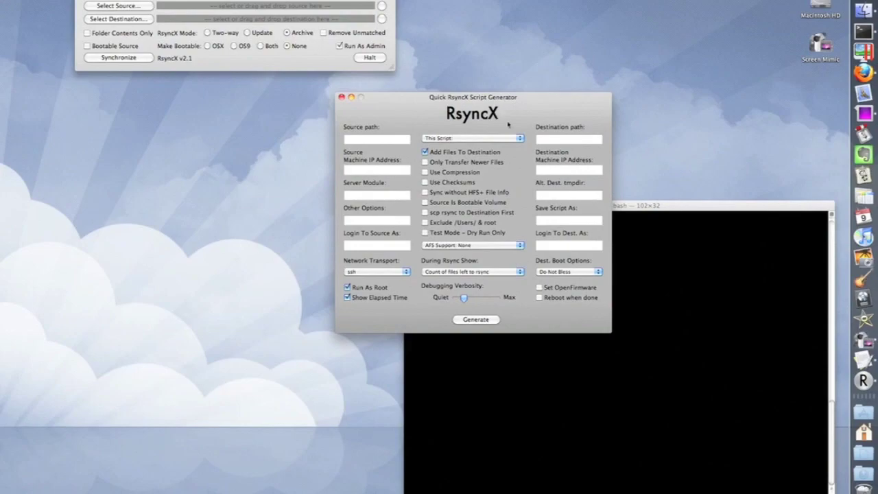
click(465, 142)
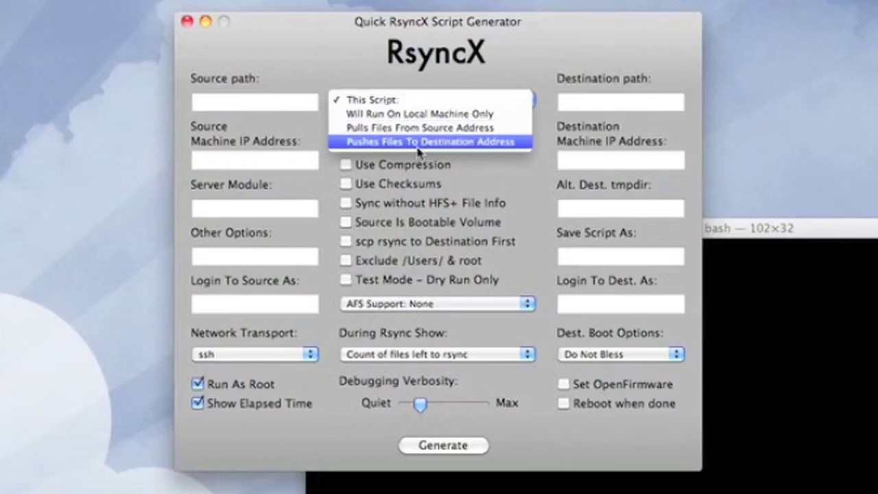
click(419, 142)
click(346, 164)
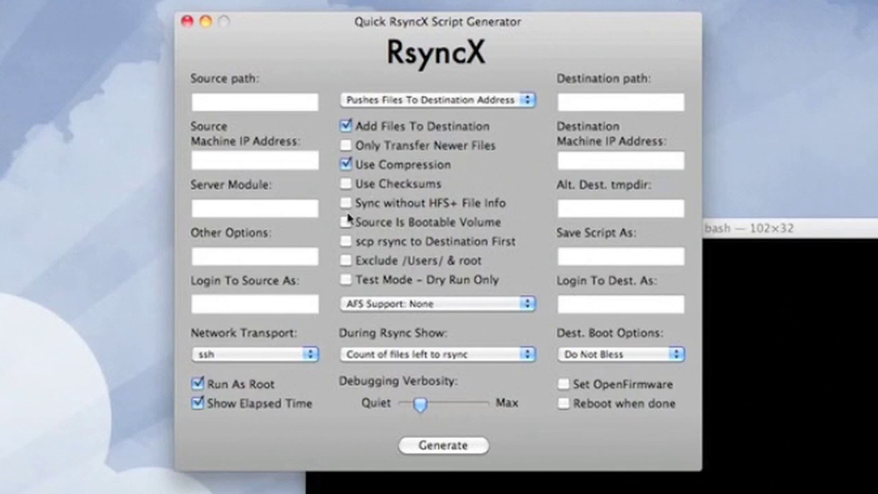
click(347, 204)
- Set source to the user's Pictures/iPhoto Library, server module iPhotoSync, login homeuser, and the FreeNAS host
click(258, 107)
text(/)
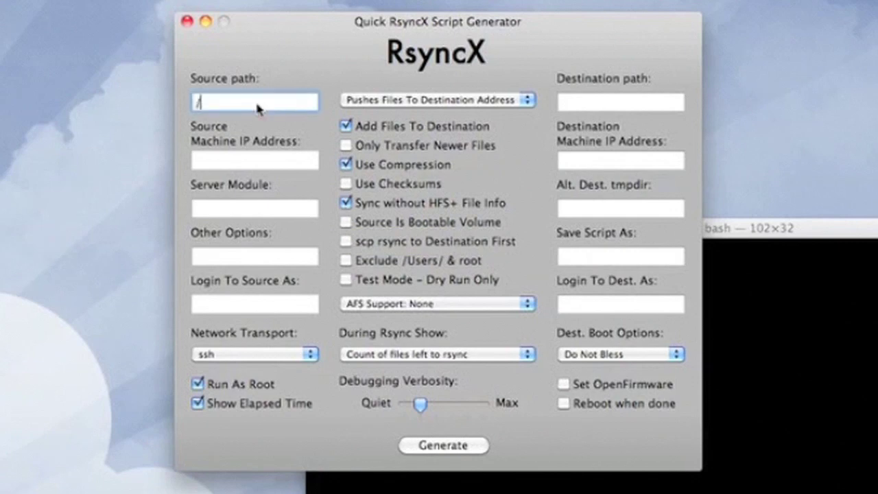
text(Users/cborn/)
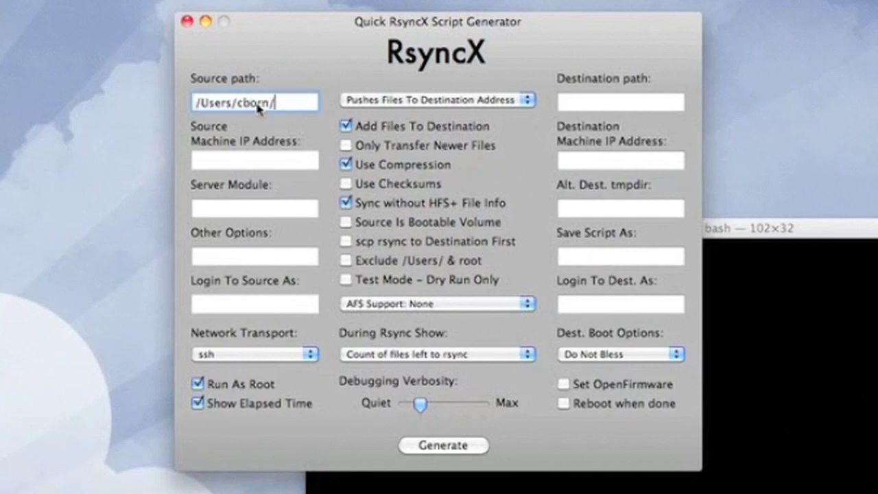
text(Picture)
text(iPh)
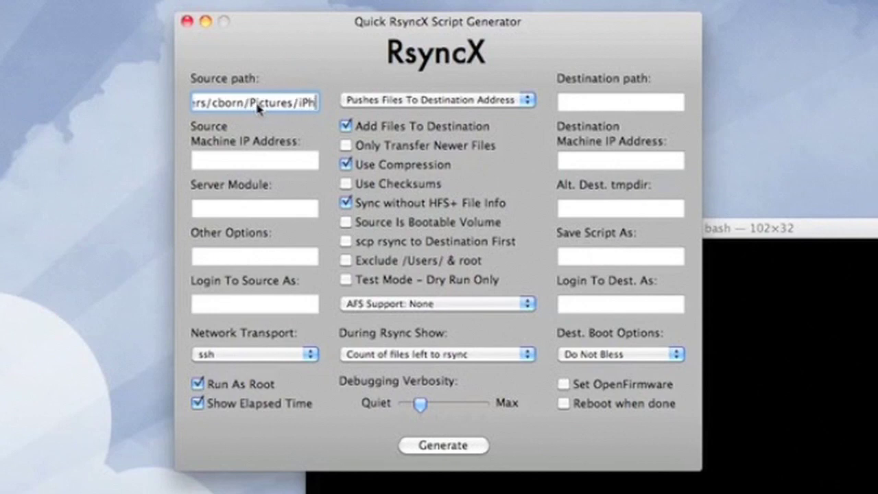
text(oto Library)
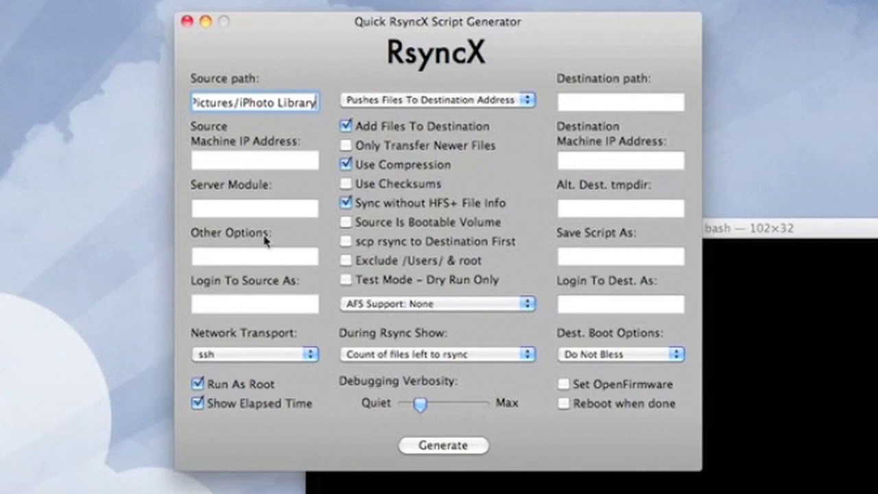
click(274, 214)
text(iPhotoSy)
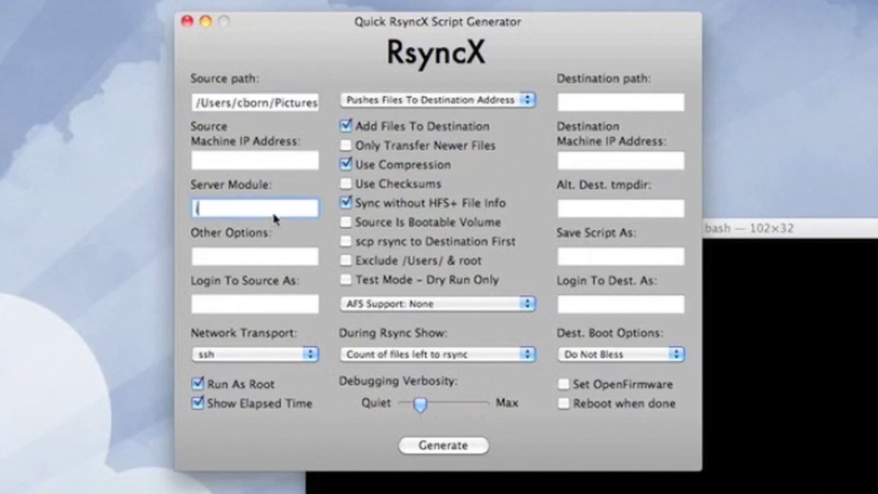
text(nc)
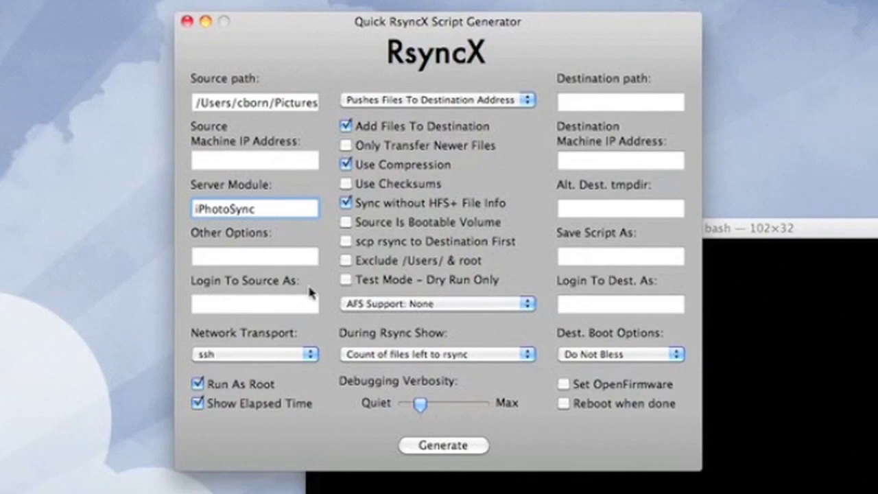
click(593, 313)
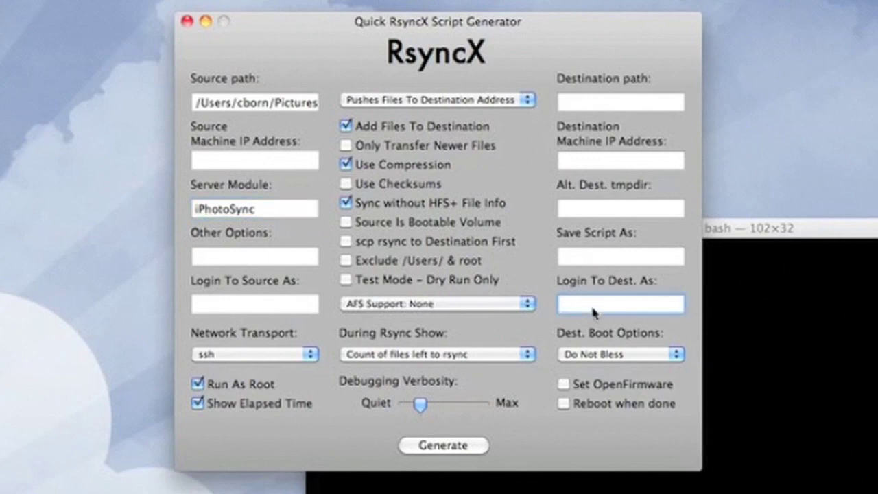
text(homeuser)
click(619, 166)
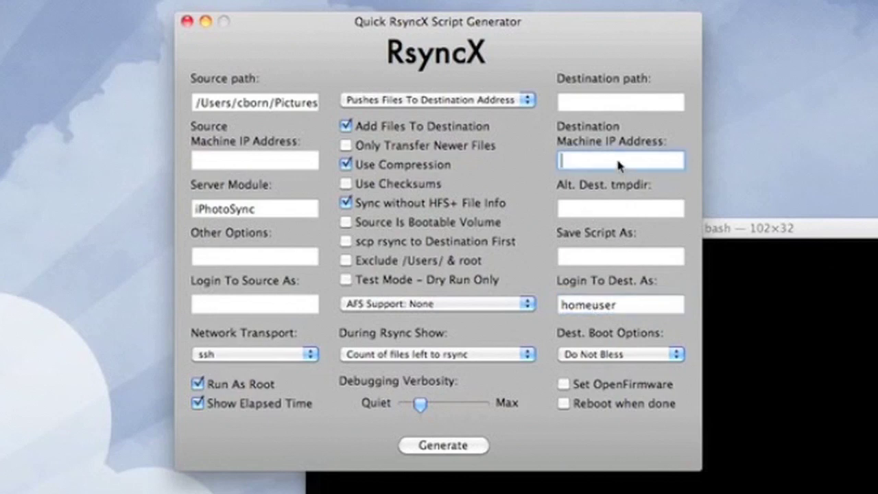
text(freenas.b)
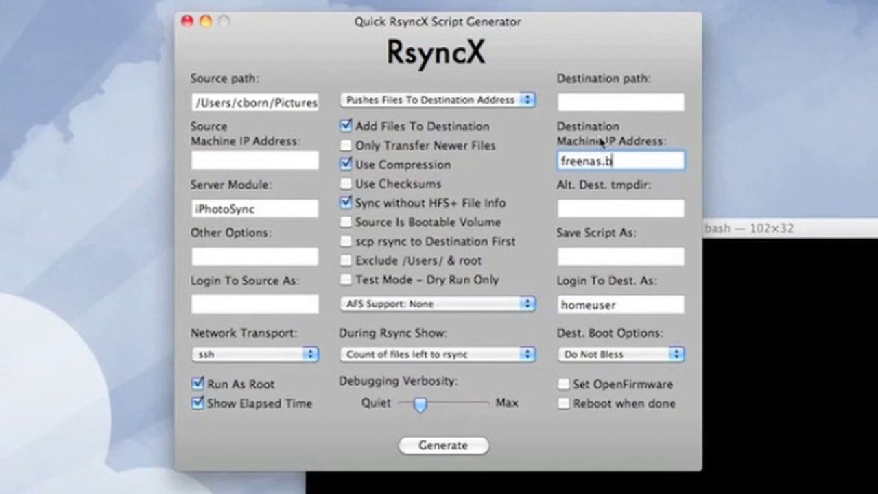
text(orns.local)
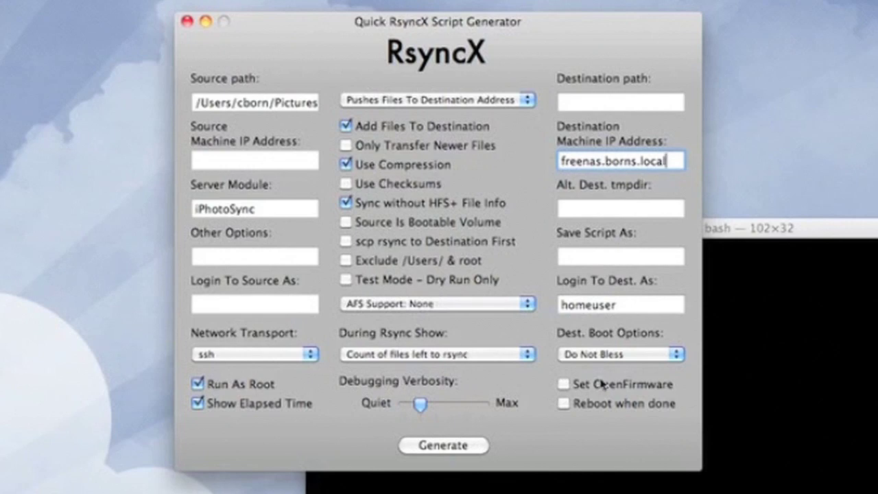
- Turn off Run As Root, use rsync daemon transport, and name the script sync
click(198, 384)
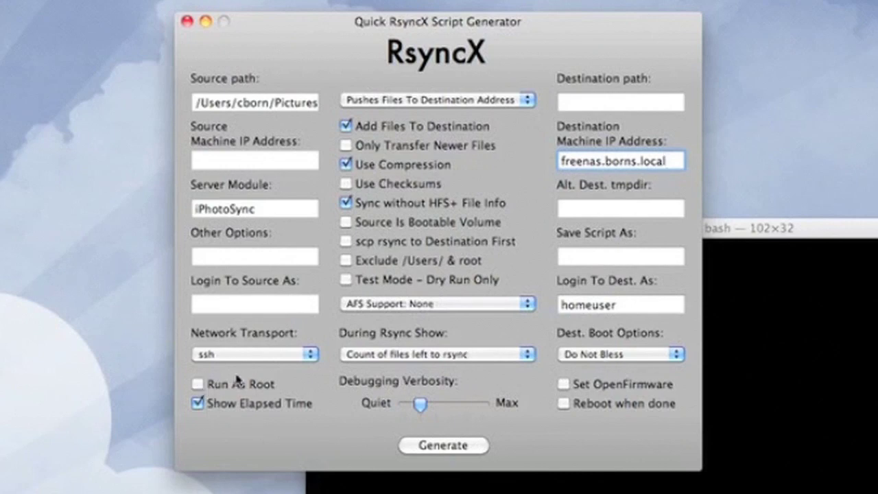
click(241, 358)
click(241, 369)
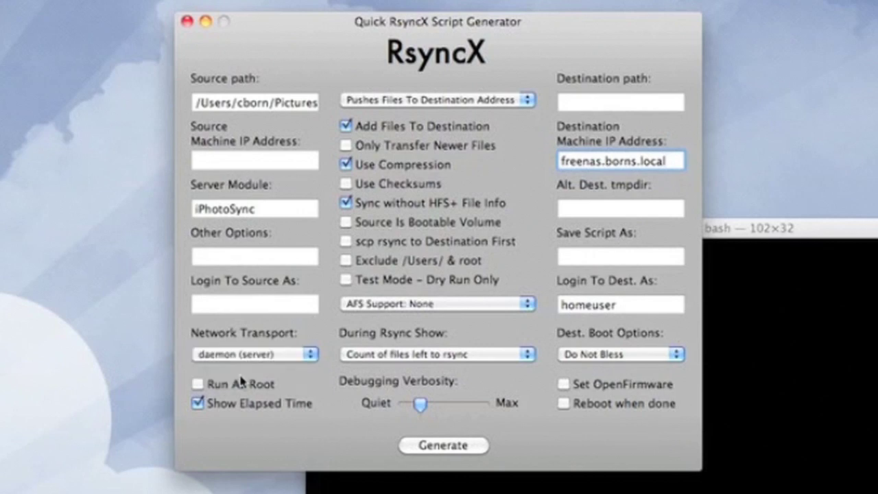
click(615, 258)
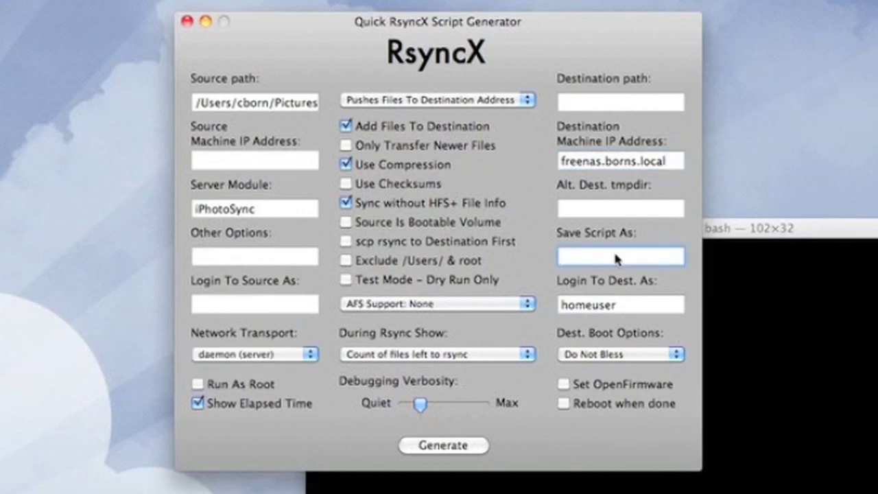
text(sync)
- Generate the sync script and confirm saving it as sync.command
click(450, 451)
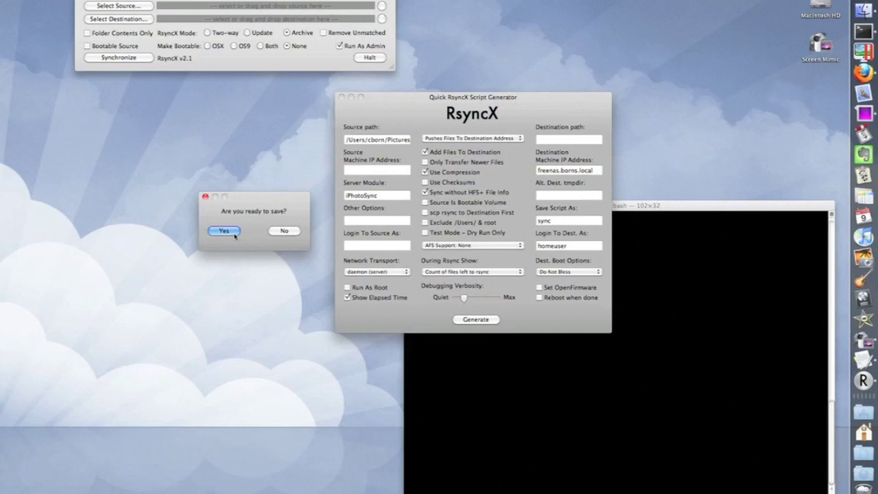
click(234, 232)
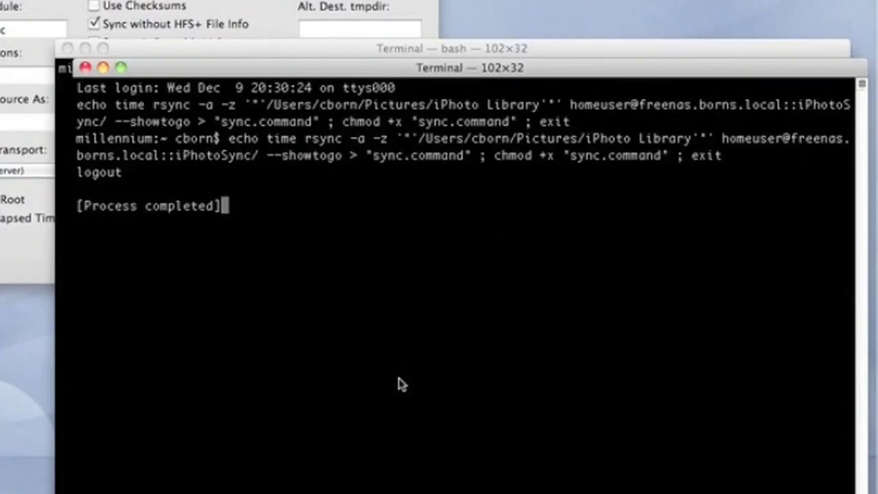
- Close the login window, list the *.command files, and view sync.command with less
key(super+w)
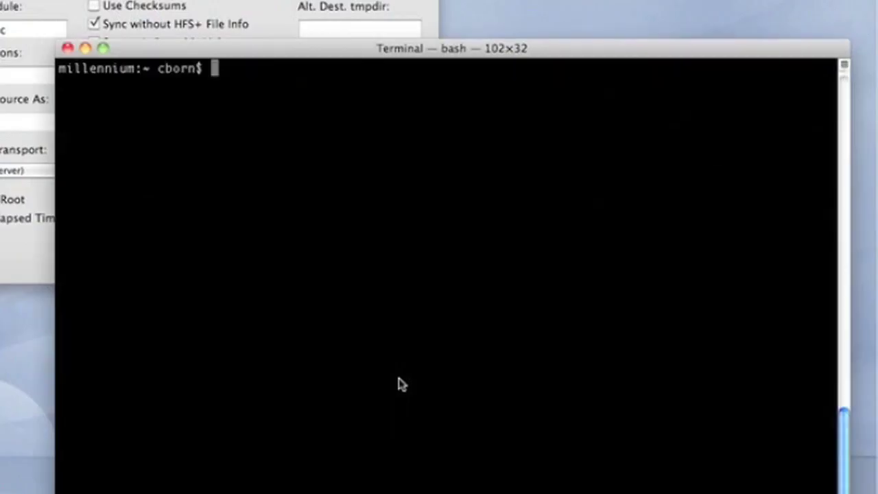
text(ls *.command)
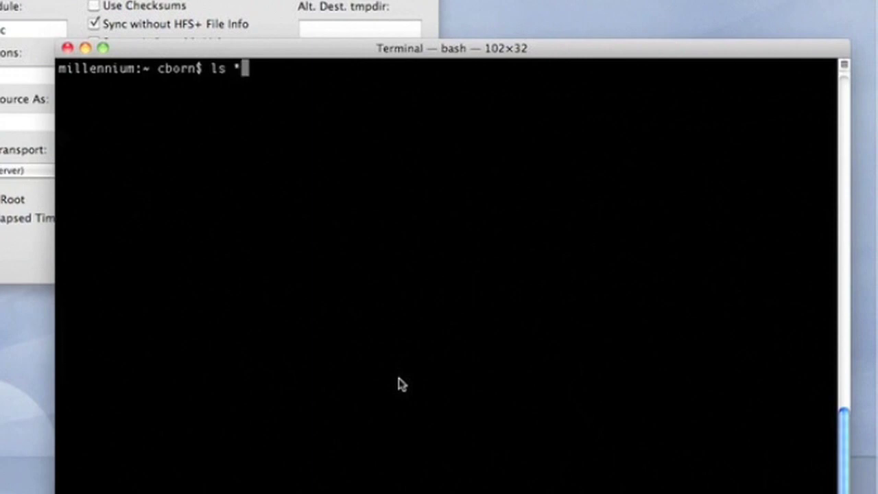
key(Return)
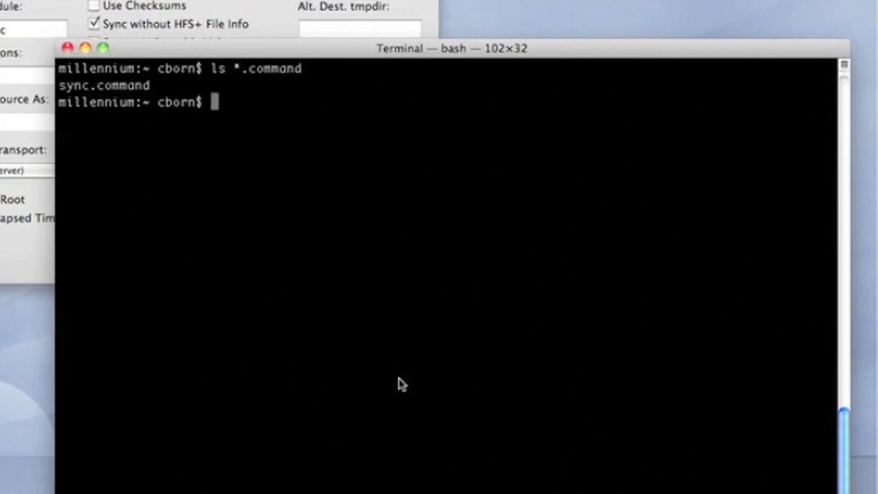
text(less sync.command)
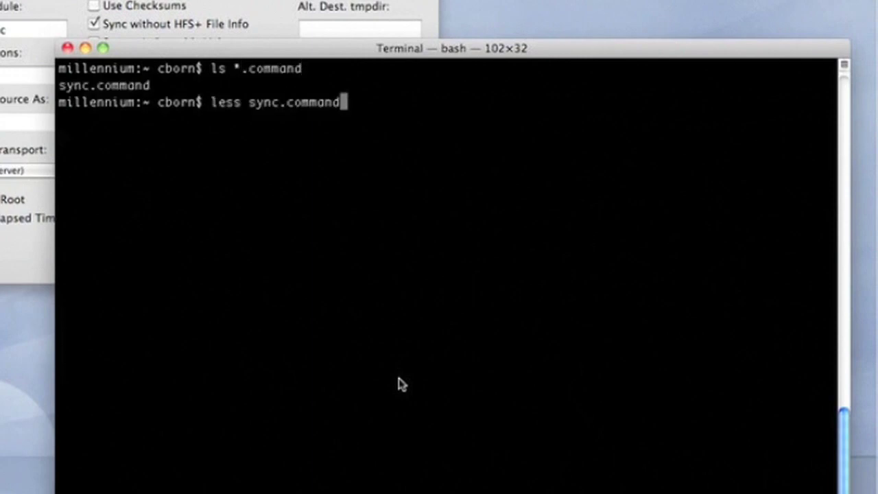
key(Return)
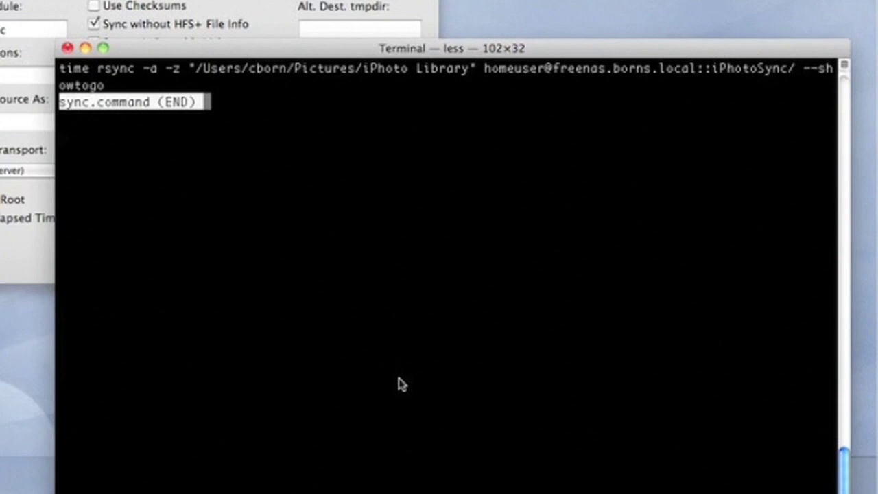
- Quit less and run ./sync.command, which fails on the unknown --showtogo option
key(q)
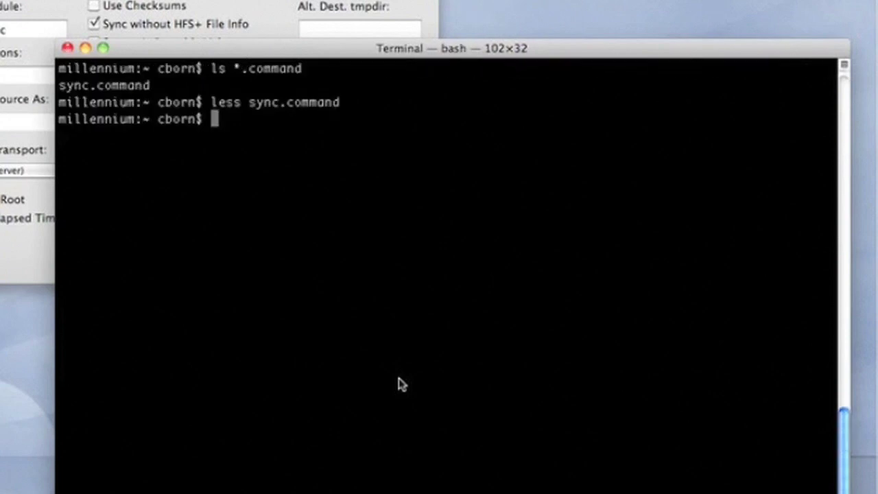
text(./sync.command)
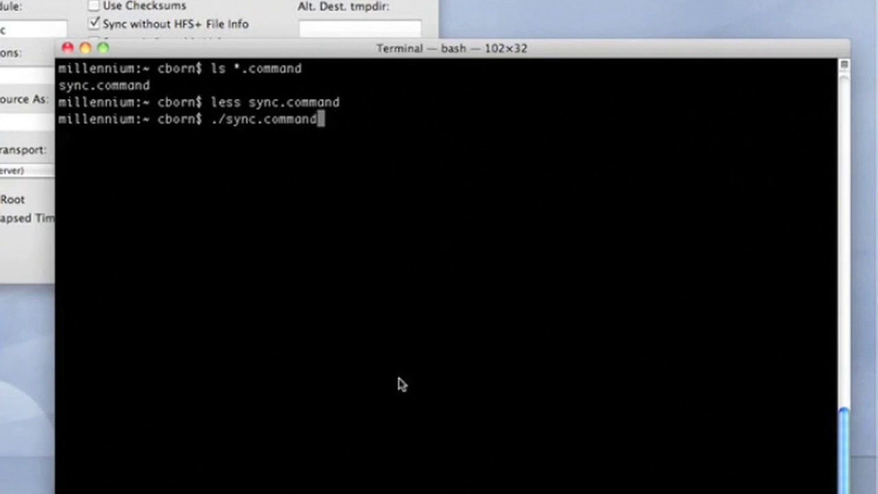
key(Return)
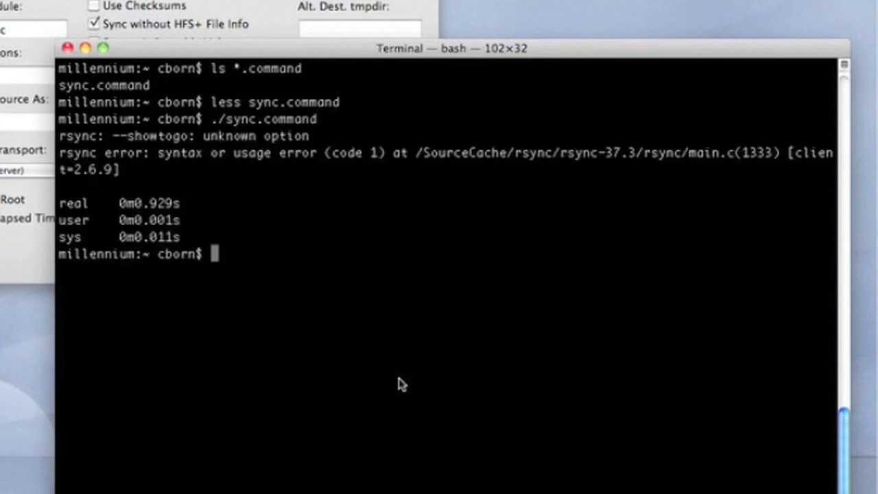
- Open sync.command in vim and move to the start of the quoted source path
text(vi sync.command)
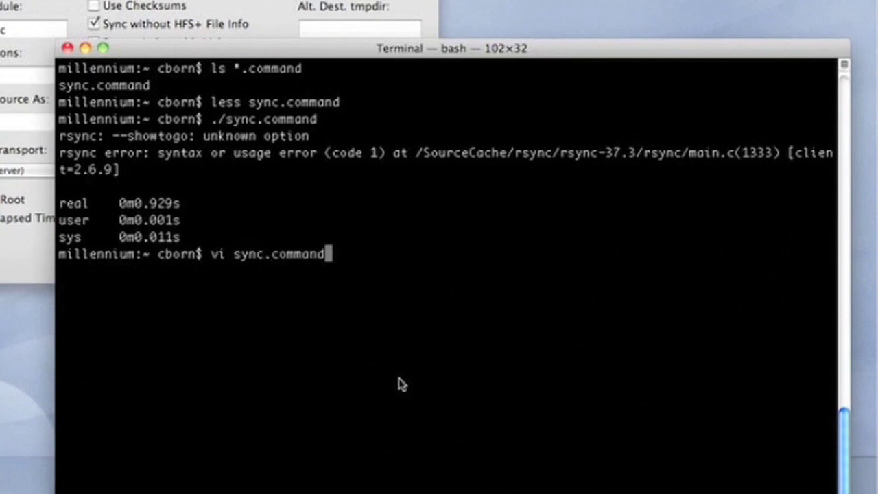
key(Return)
key(Right)
key(Right)
key(Right)
key(Right)
key(Right)
key(Right)
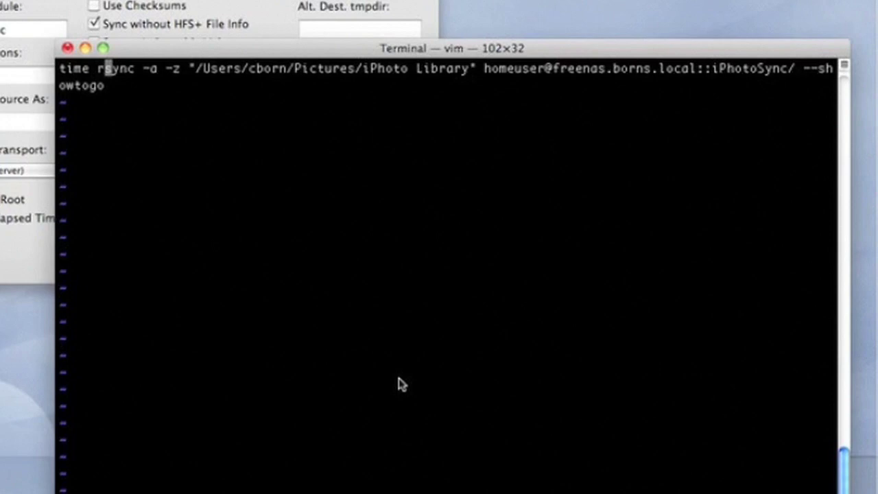
key(Right)
key(Right)
key(Right)
key(Right)
key(Right)
key(Right)
key(Right)
key(Right)
key(Right)
key(Right)
key(Right)
key(Right)
key(Right)
key(Right)
key(Right)
key(Right)
key(Right)
key(Right)
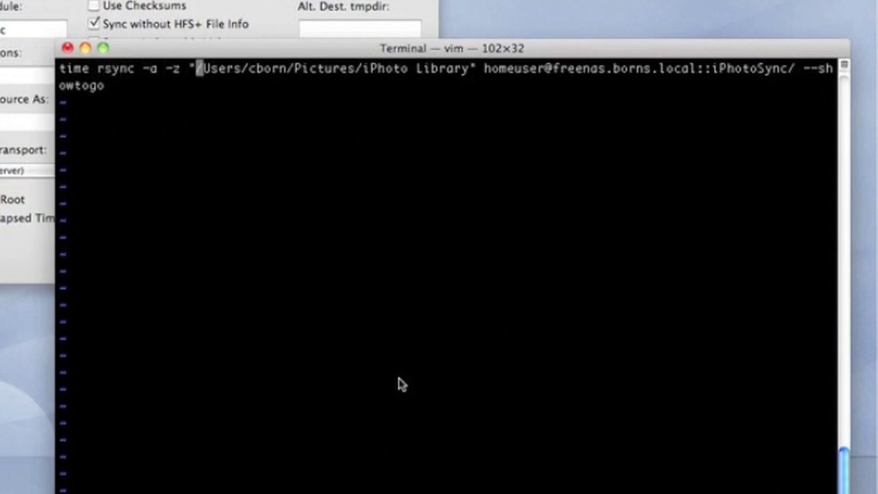